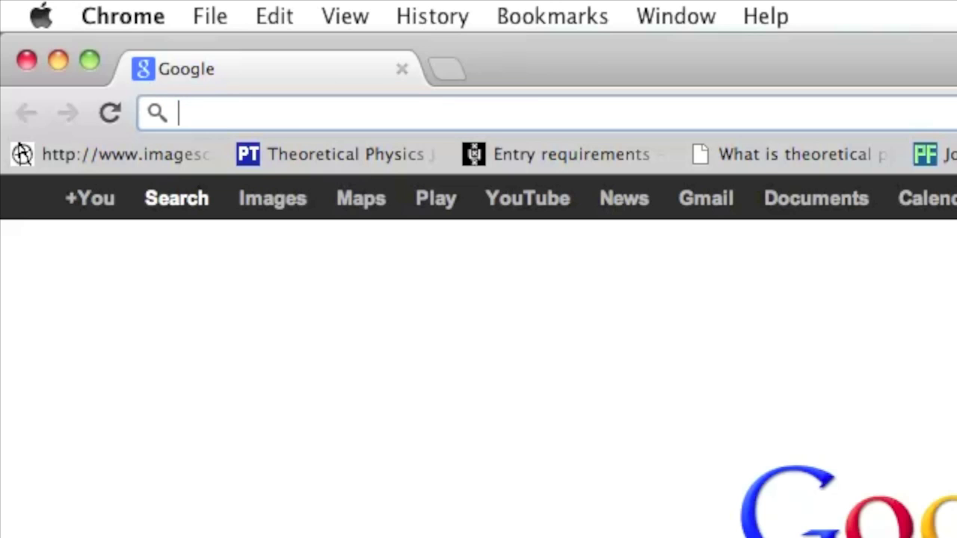
- Load the pendrivelinux.com home page
text(http://www.pendrivelinux.com/)
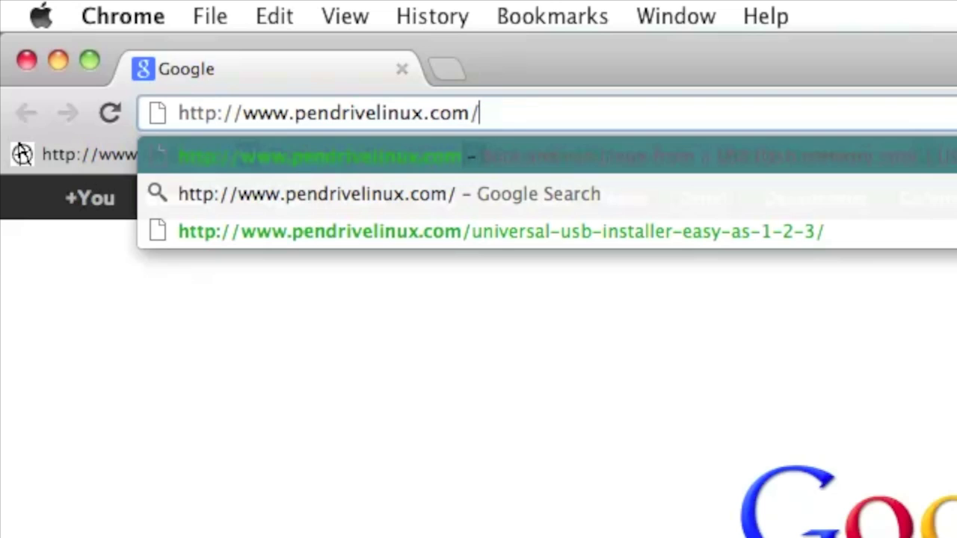
key(Return)
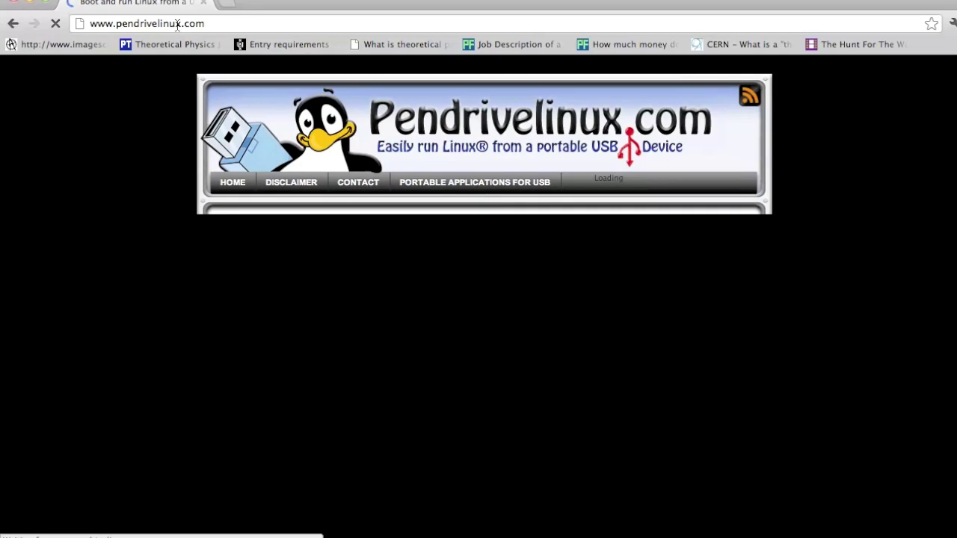
scroll(163, 100, down, 5)
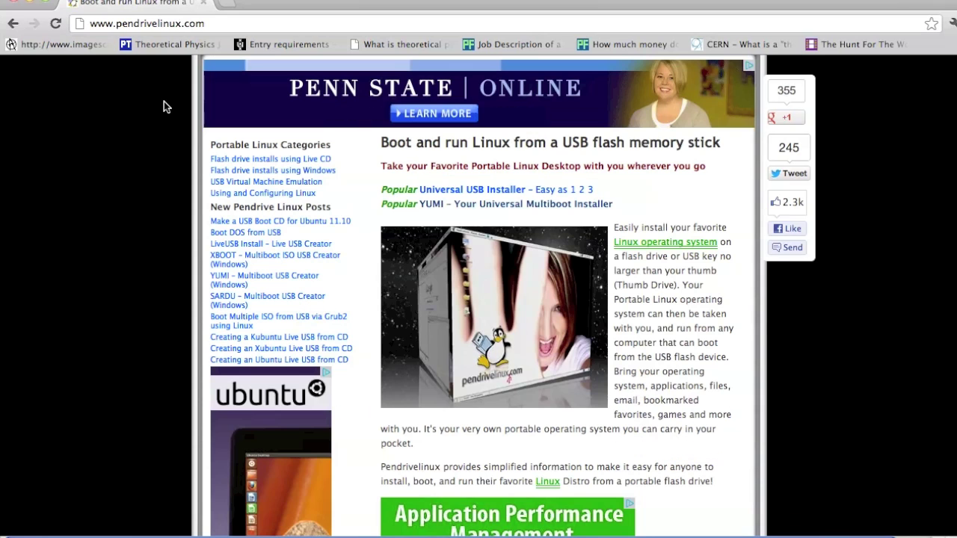
scroll(164, 101, up, 1)
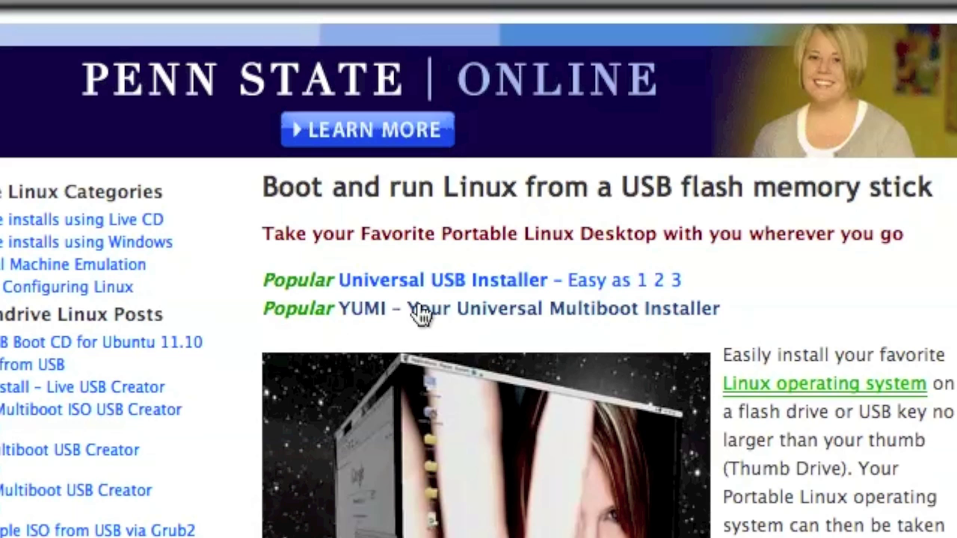
- Open the YUMI Multiboot USB Creator article and download the YUMI-0.0.7.0.exe installer
click(421, 314)
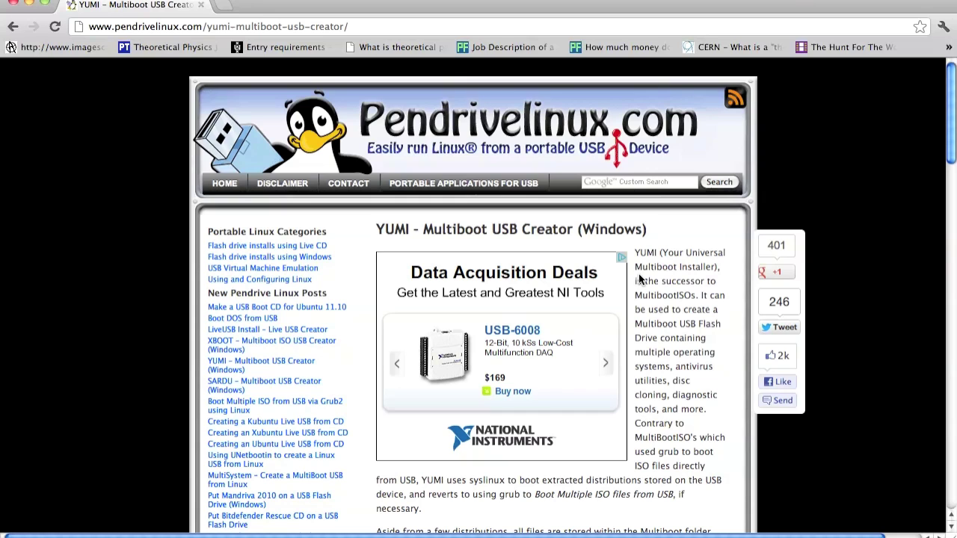
scroll(722, 280, down, 10)
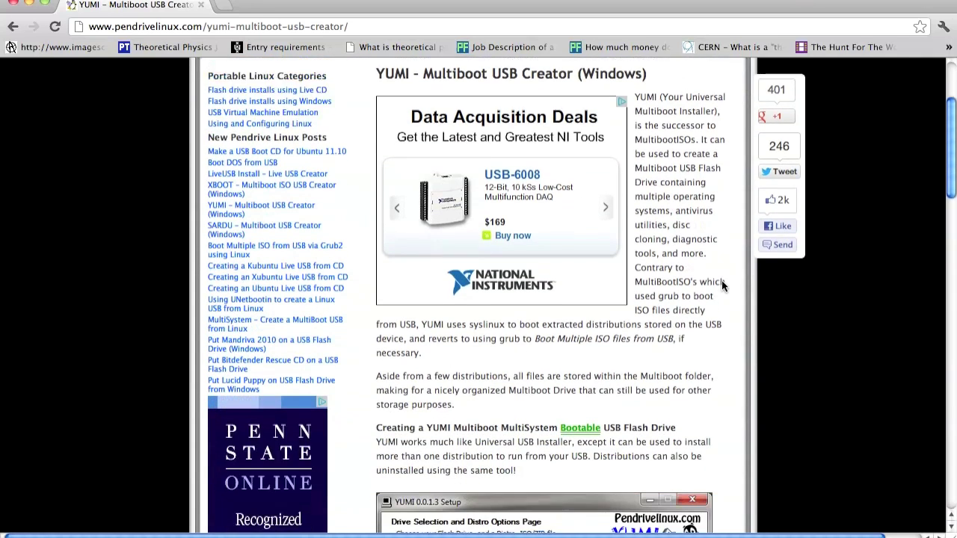
scroll(722, 285, down, 4)
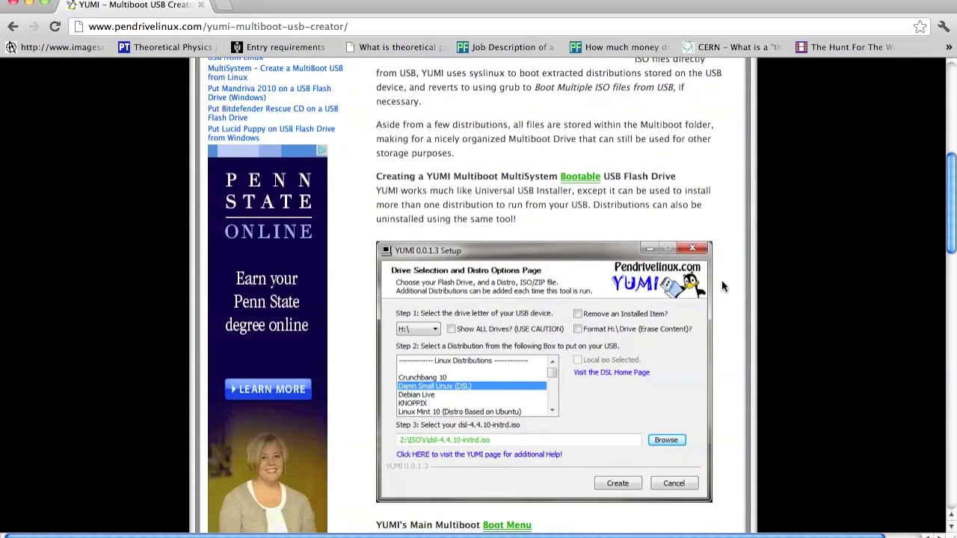
scroll(721, 281, down, 8)
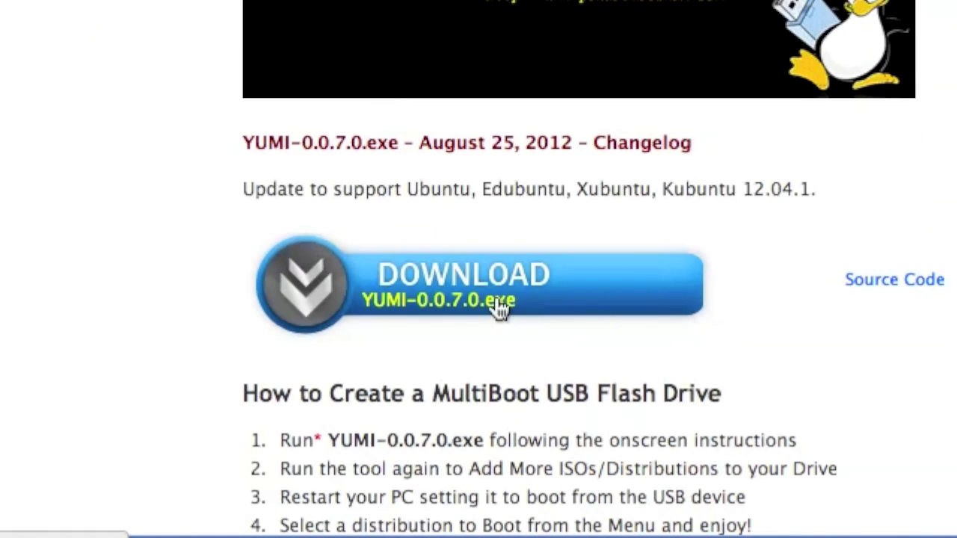
click(500, 308)
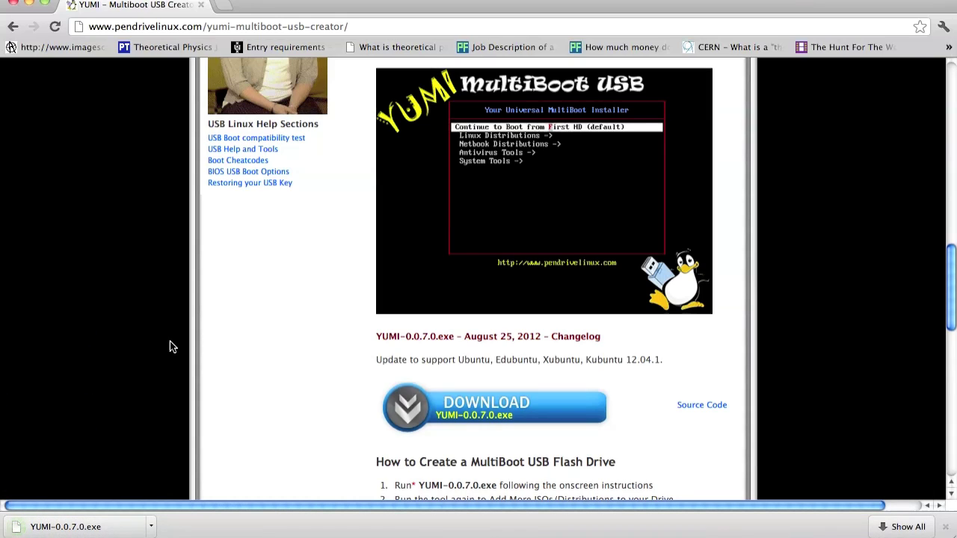
- In a new tab, load Softpedia's Ubuntu 11.10 page and download the 'Ubuntu 11.10 (ISO) Desktop CD i386'
key(super+n)
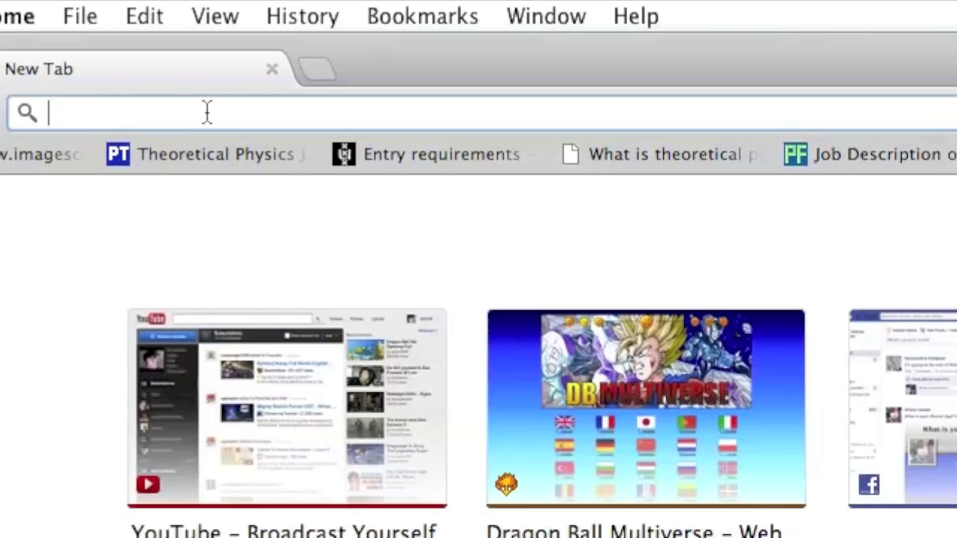
key(super+v)
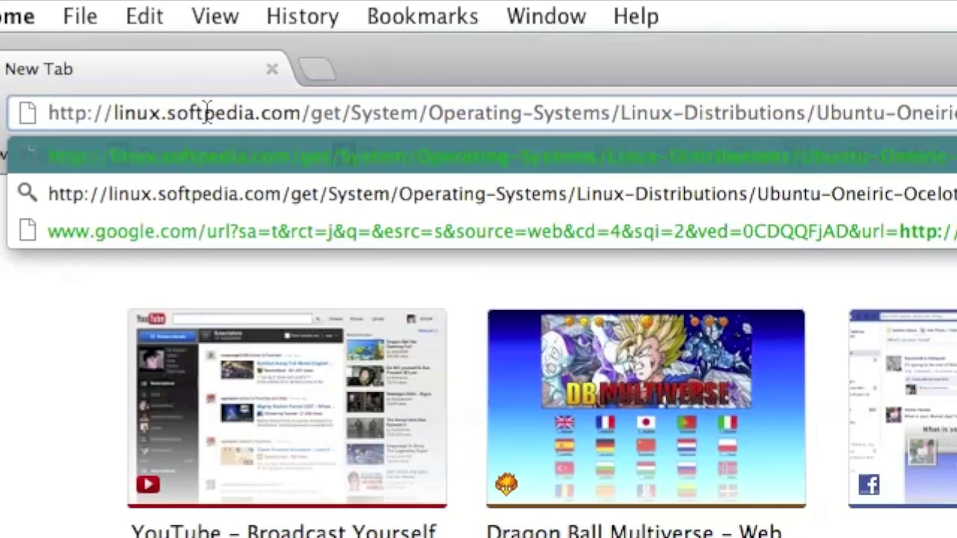
key(Return)
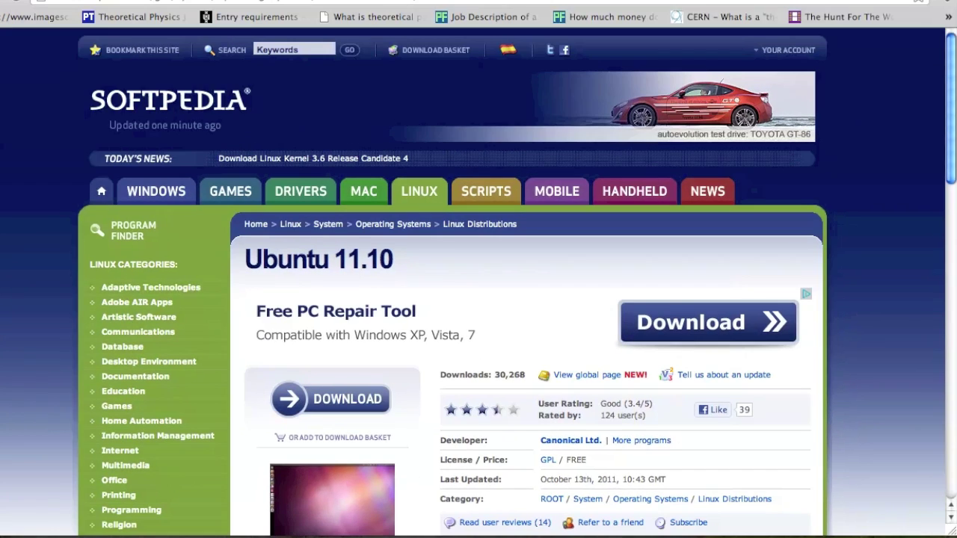
scroll(2, 230, down, 4)
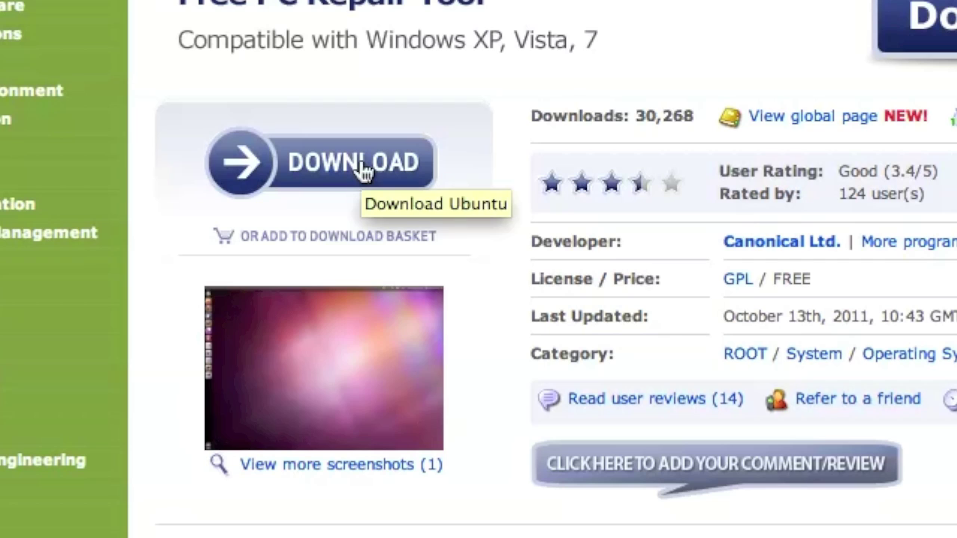
click(364, 170)
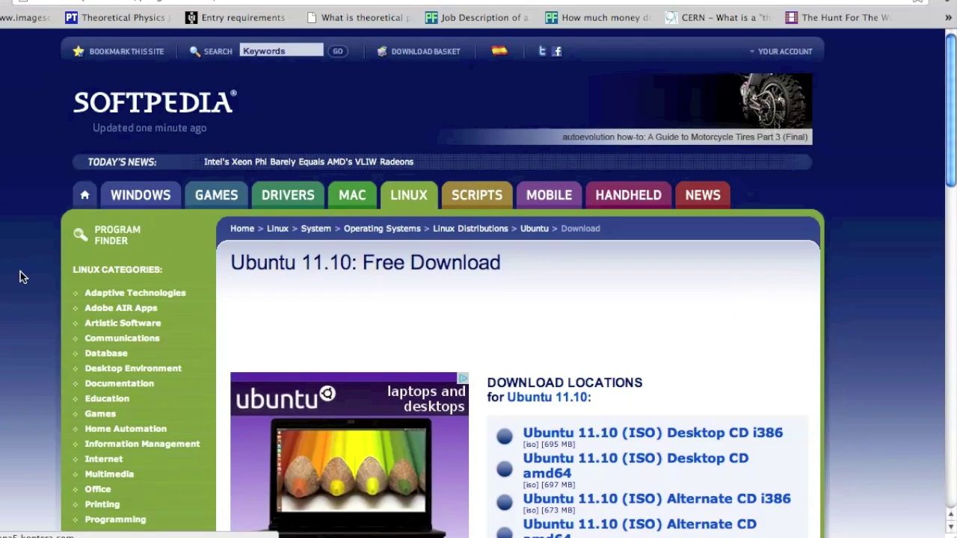
scroll(21, 273, down, 5)
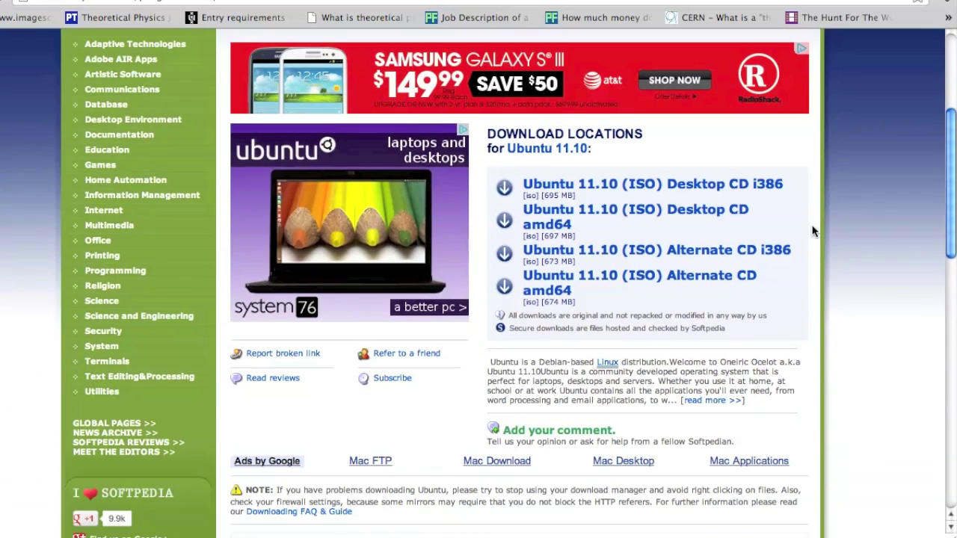
click(700, 189)
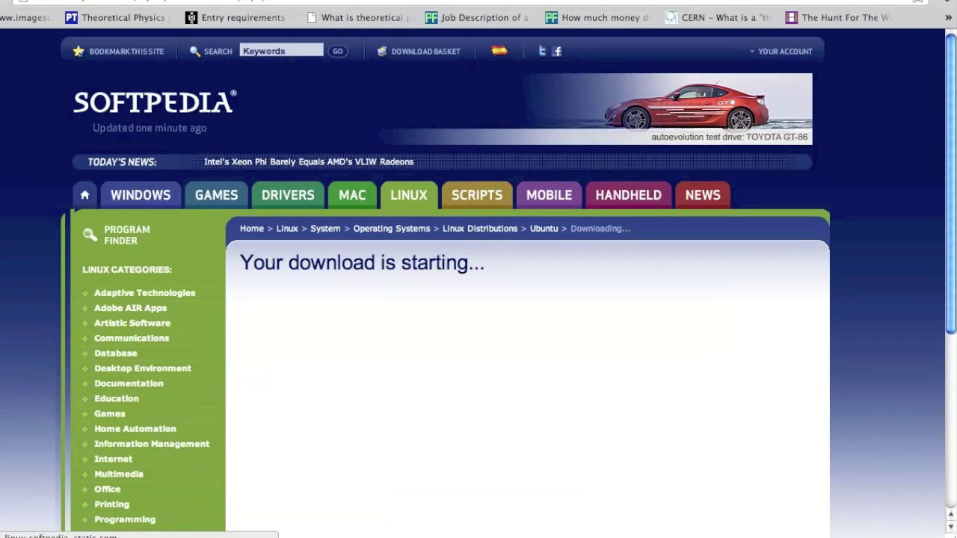
scroll(424, 368, down, 3)
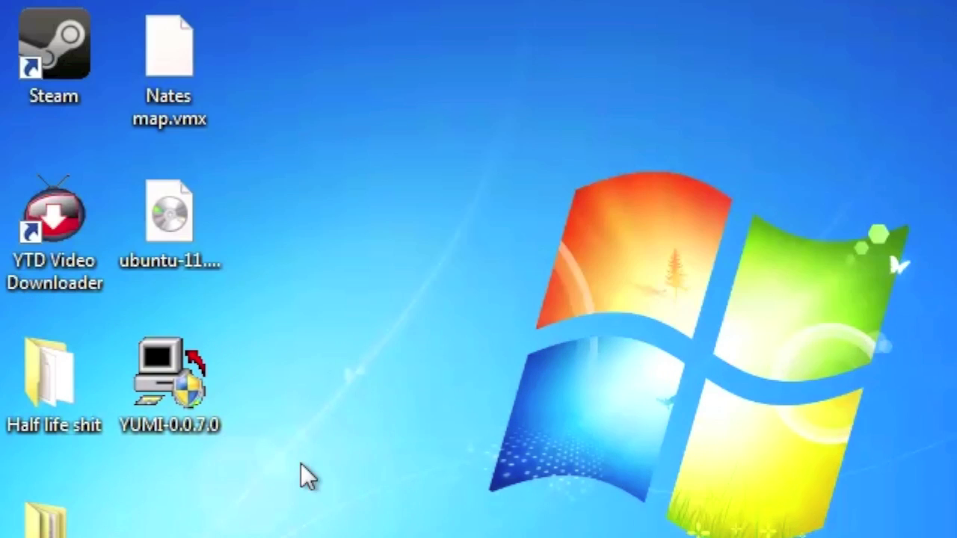
- Run YUMI-0.0.7.0, allow it and accept the licence, then open the Step 1 drive list
double_click(169, 390)
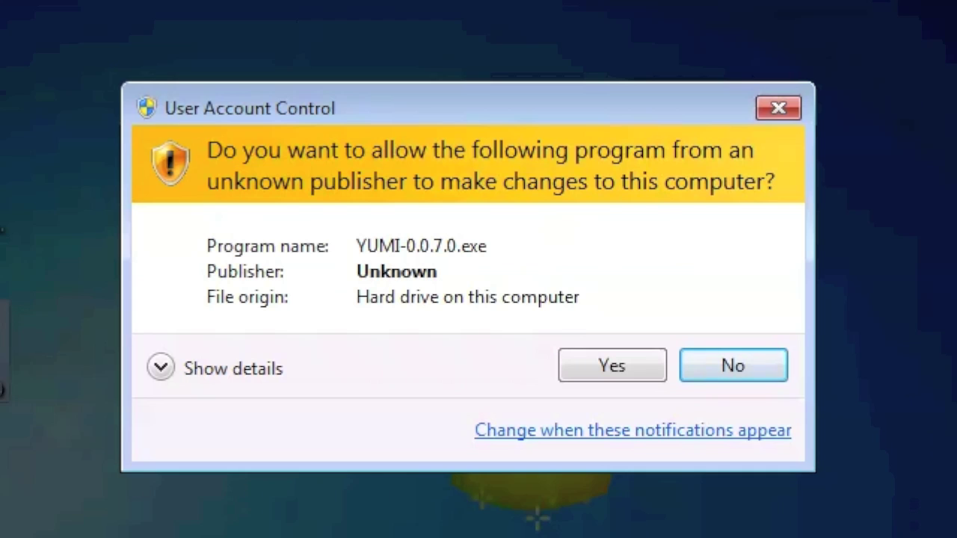
click(613, 367)
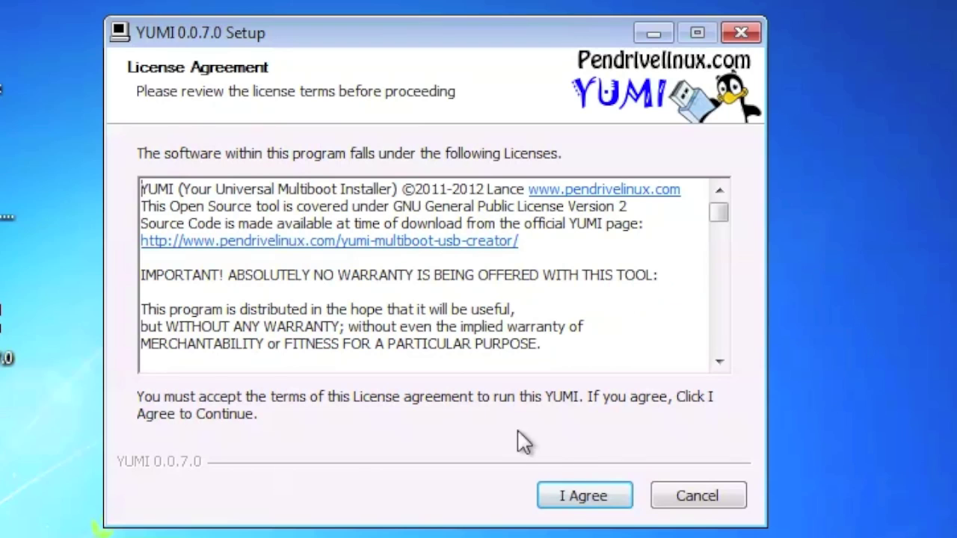
click(602, 493)
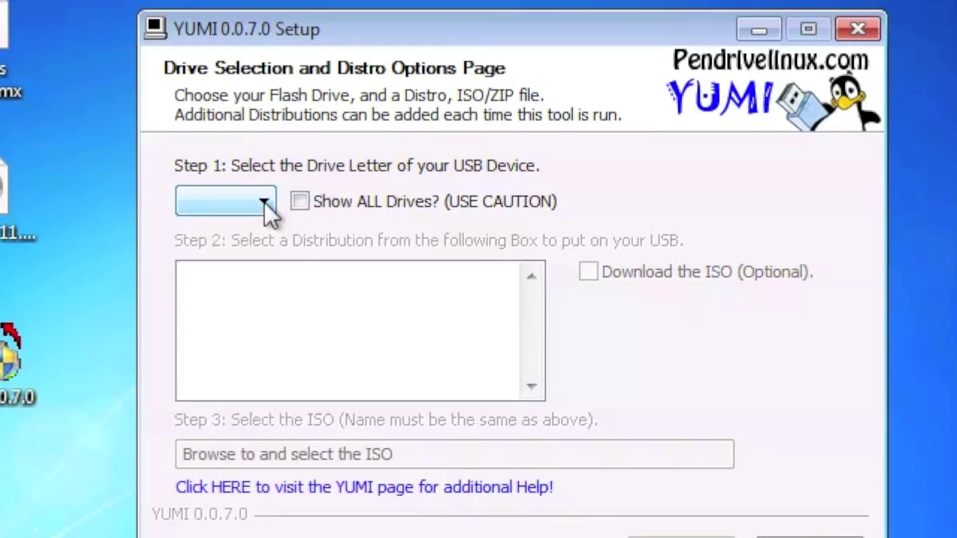
click(264, 202)
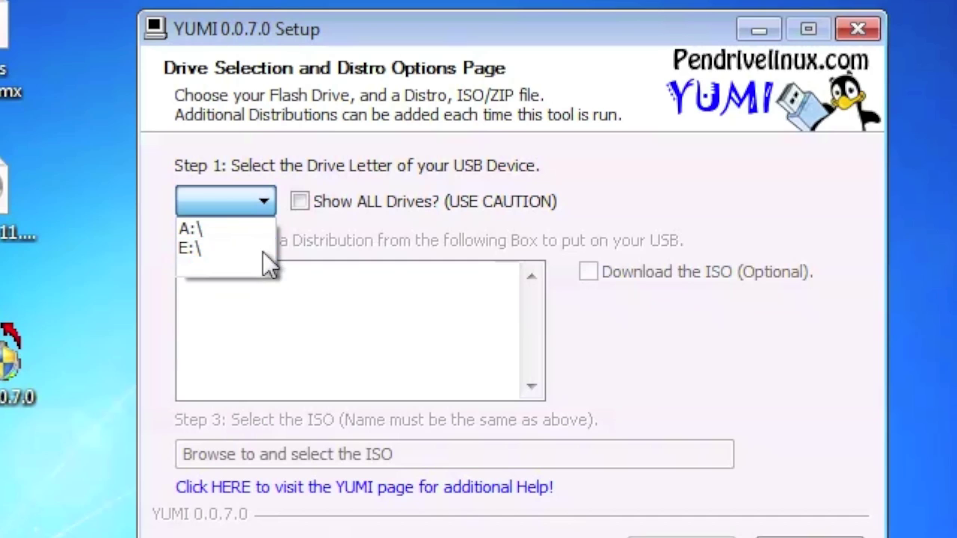
click(267, 199)
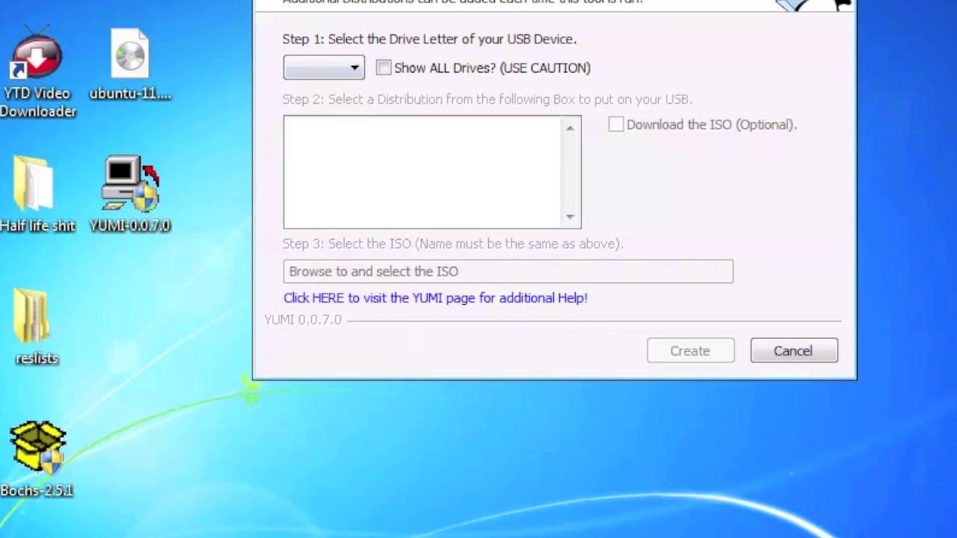
key(super)
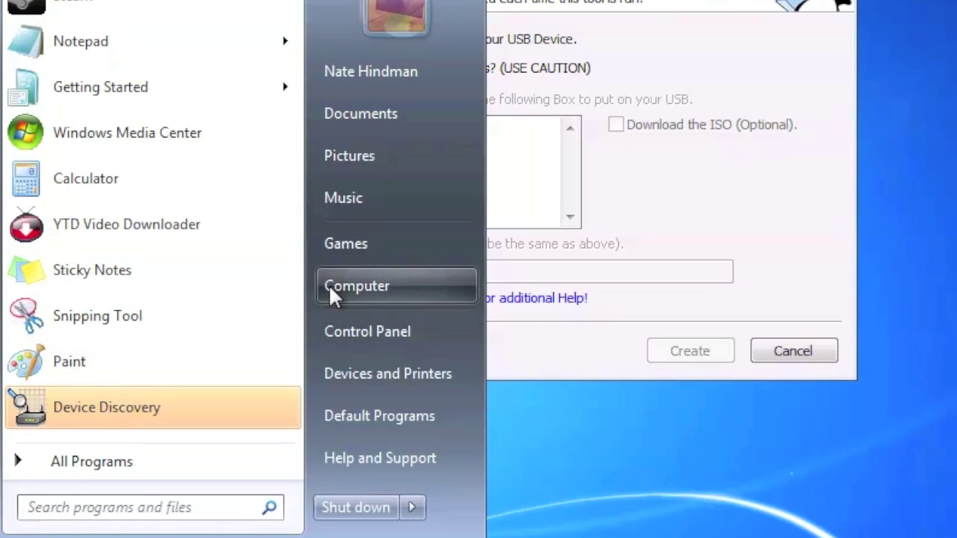
click(331, 285)
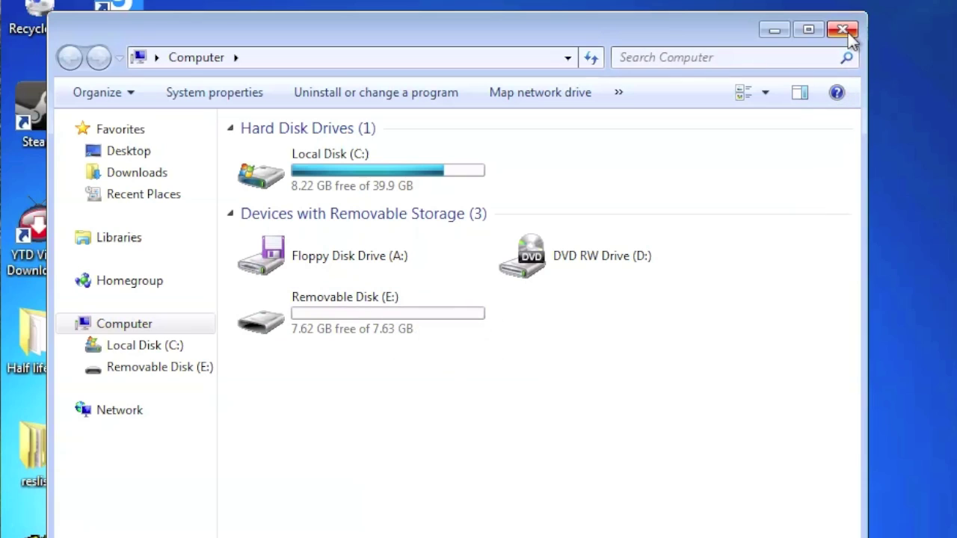
click(843, 29)
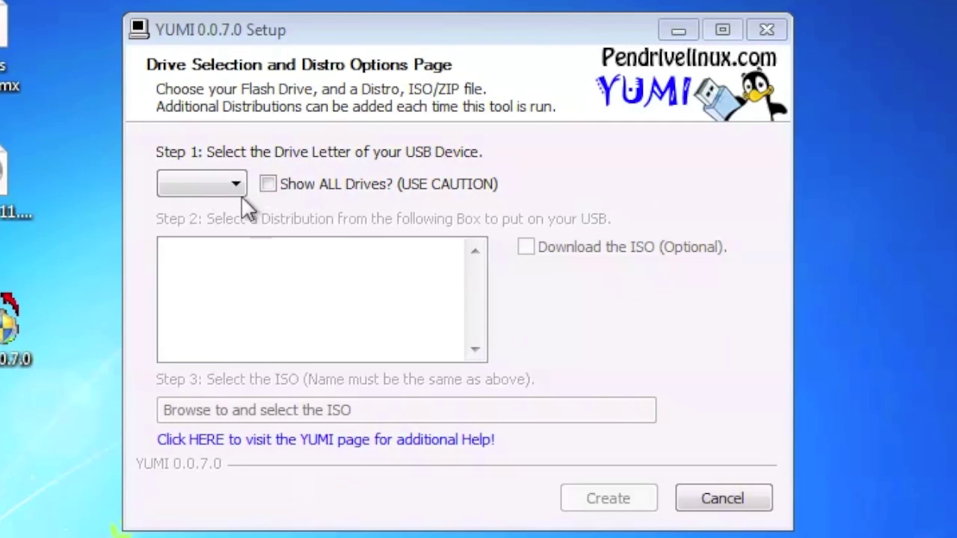
- Choose drive E:\ and Ubuntu 11.10, letting YUMI auto-select ubuntu-11.10-desktop-i386.iso
click(232, 216)
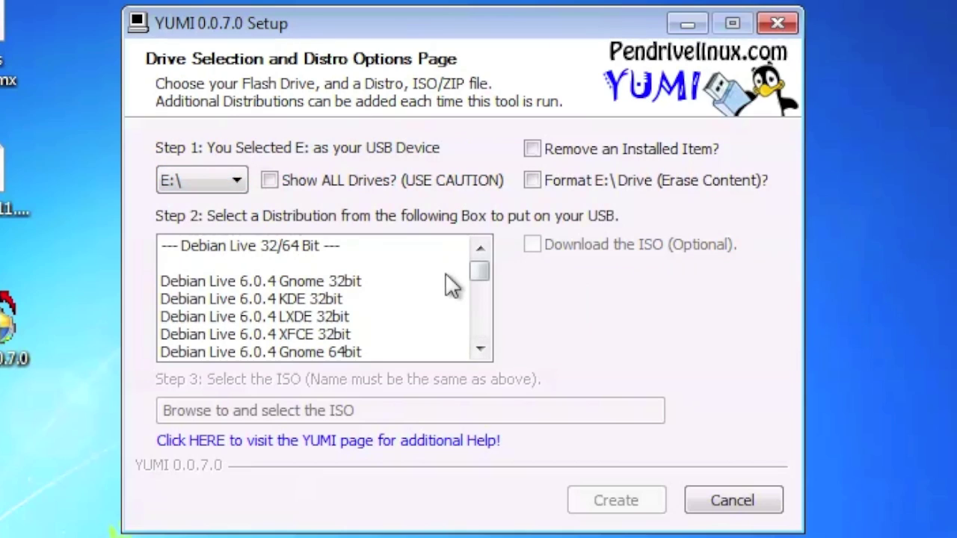
drag(480, 342, 480, 342)
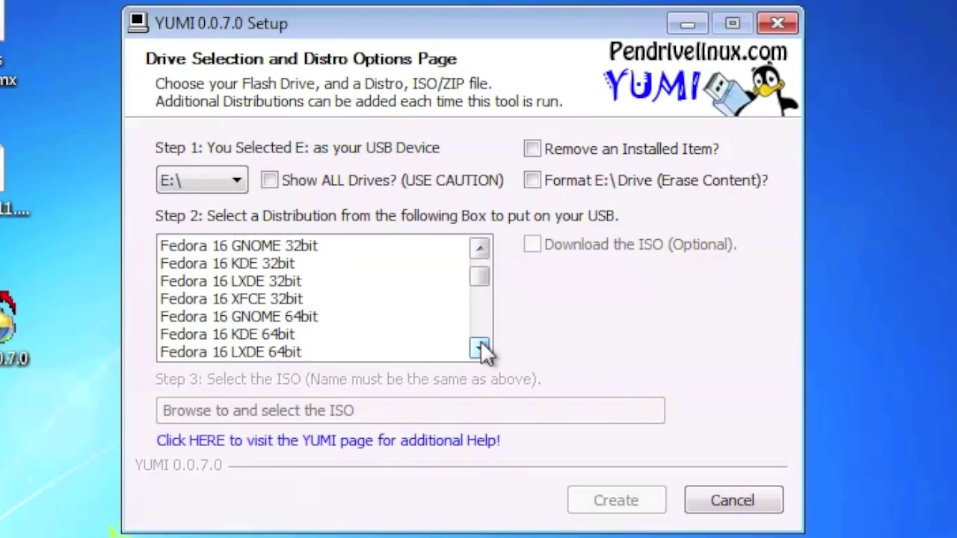
click(480, 248)
drag(480, 240, 480, 247)
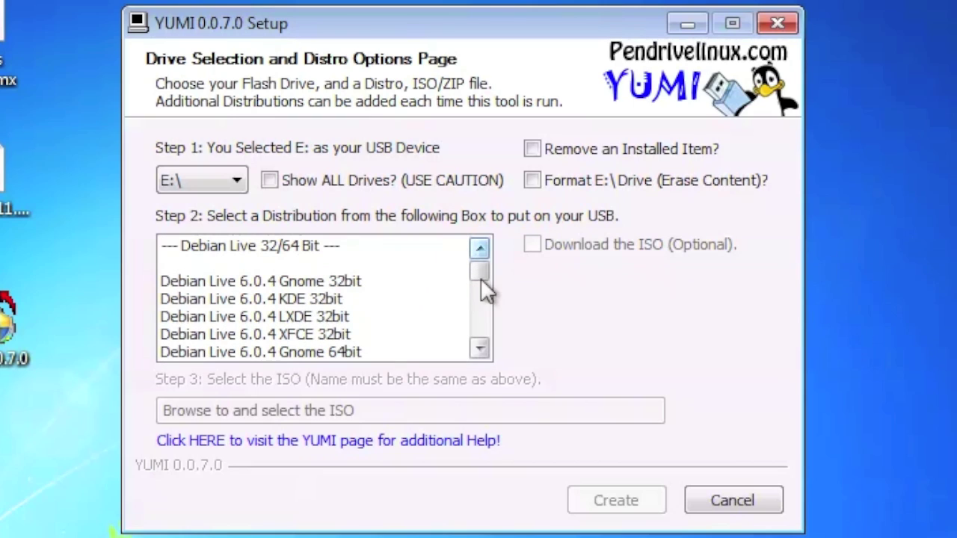
drag(480, 347, 479, 339)
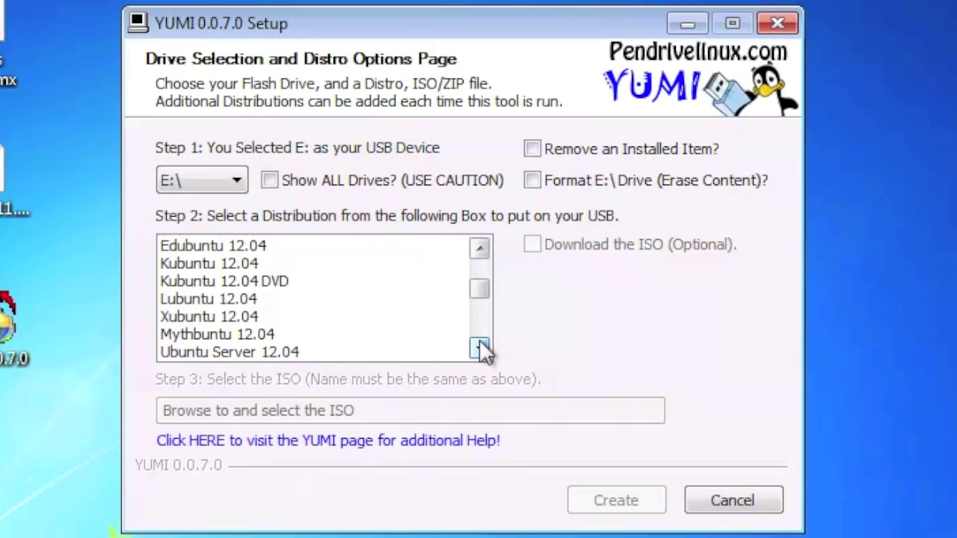
click(479, 246)
drag(482, 346, 481, 348)
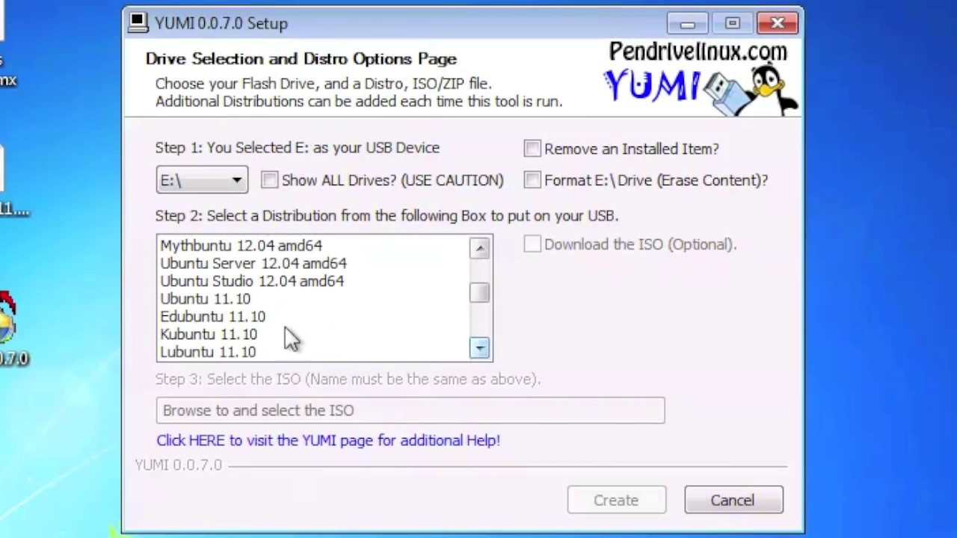
click(227, 299)
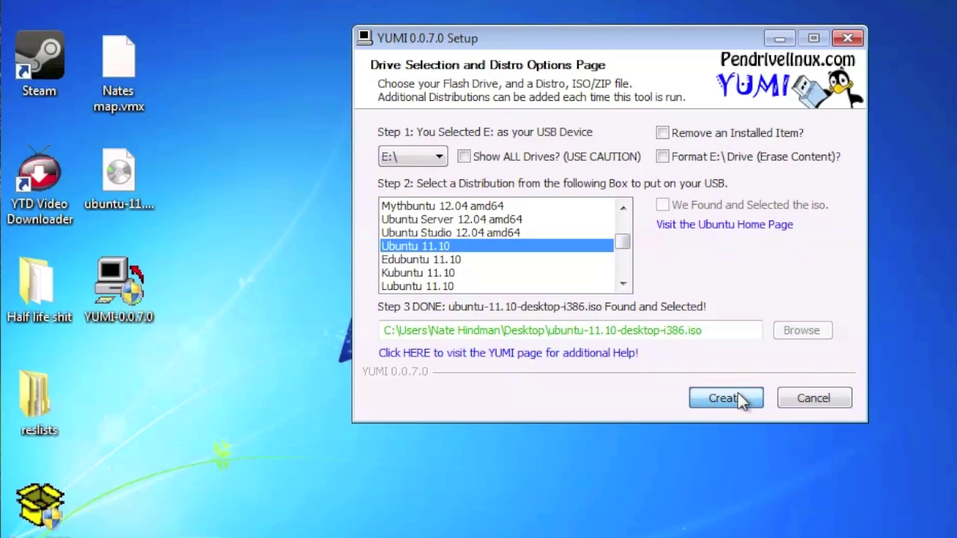
- Create the Ubuntu 11.10 install on E:, confirm overwriting, decline adding more ISOs, and finish
click(635, 503)
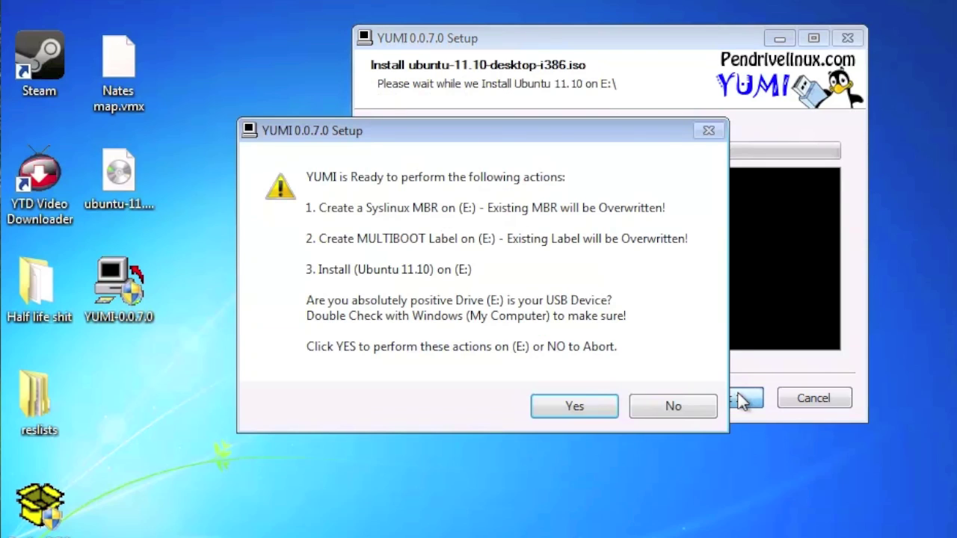
click(583, 405)
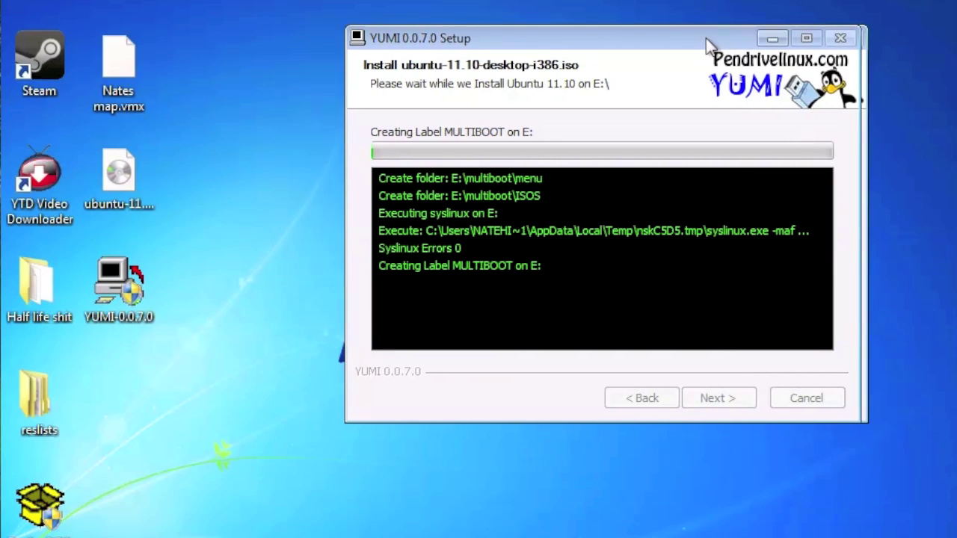
drag(706, 39, 616, 1)
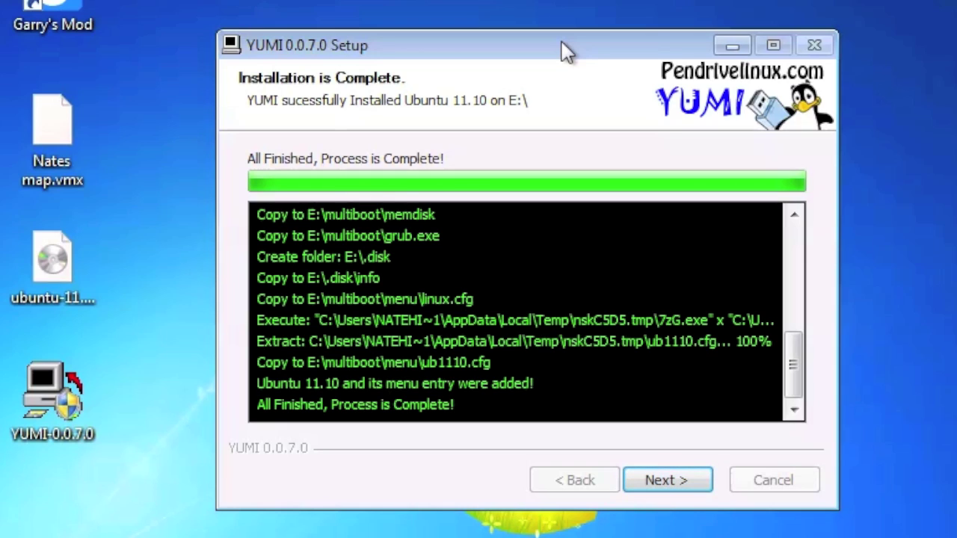
click(670, 481)
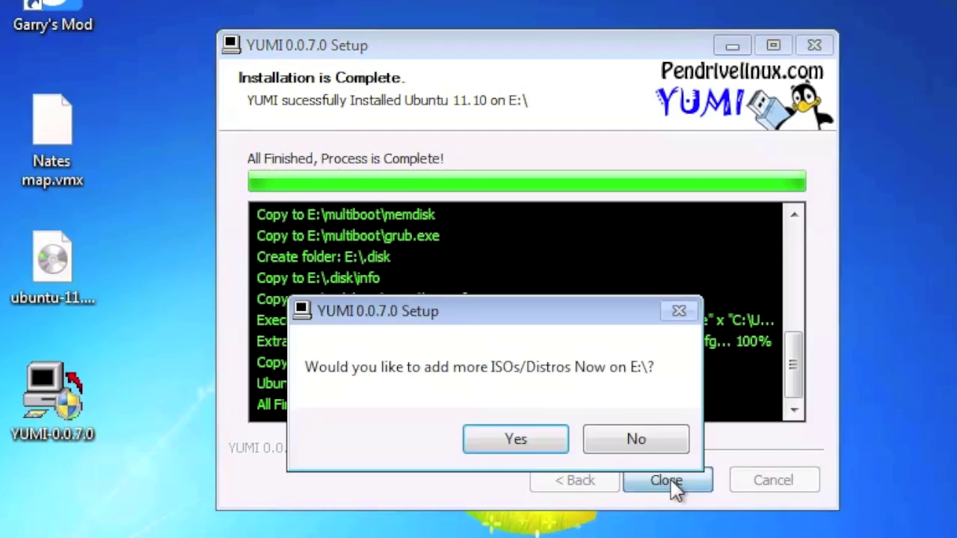
click(636, 441)
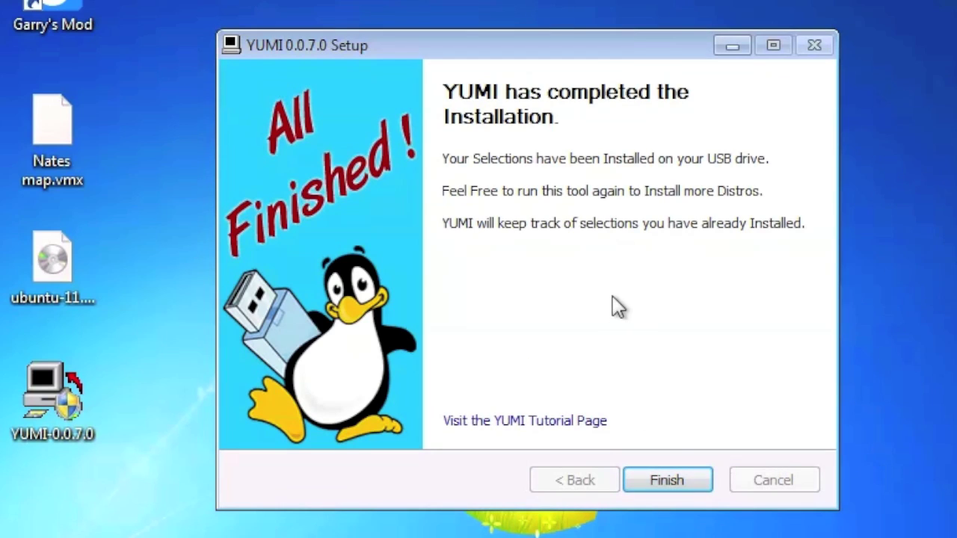
click(669, 480)
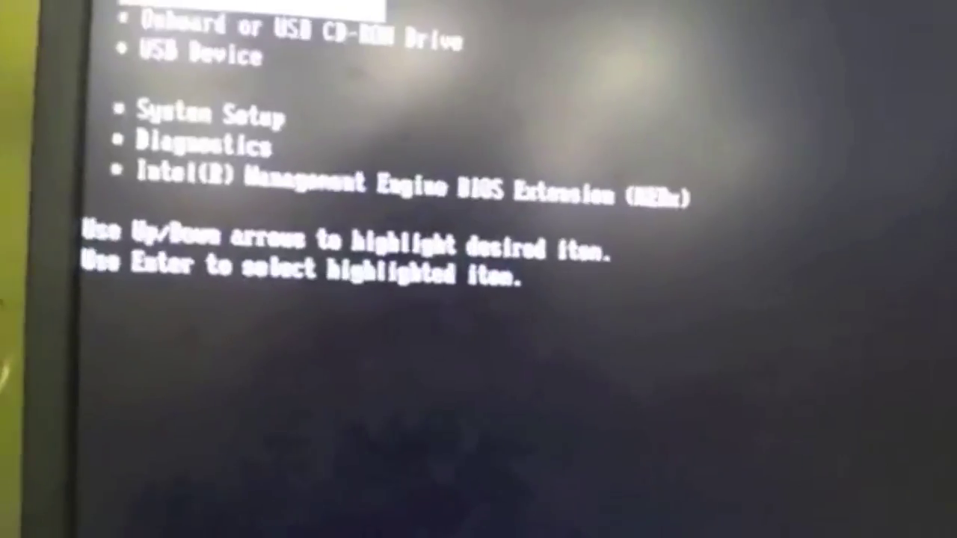
- Boot from USB Device, then choose Linux Distributions > Ubuntu 12.04 in the YUMI menu
key(Down)
key(Down)
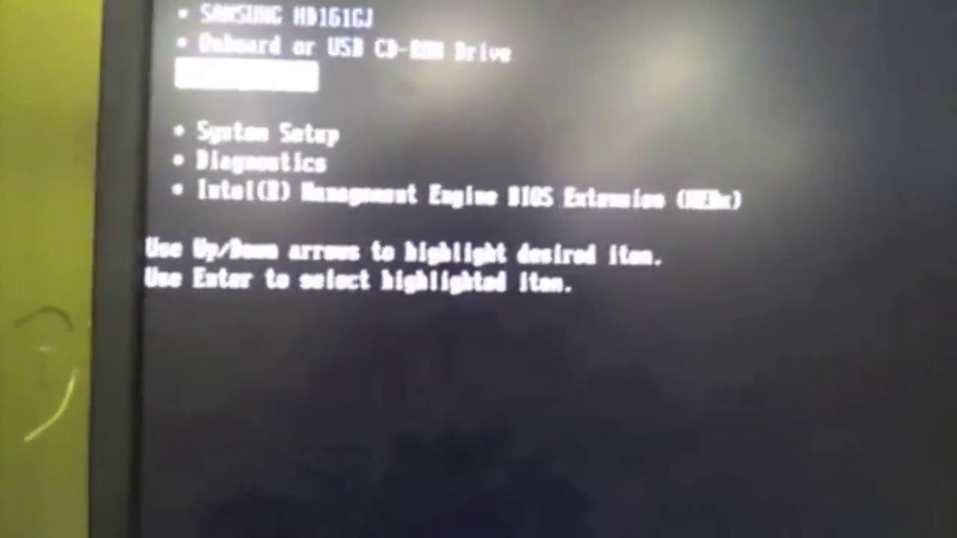
key(Return)
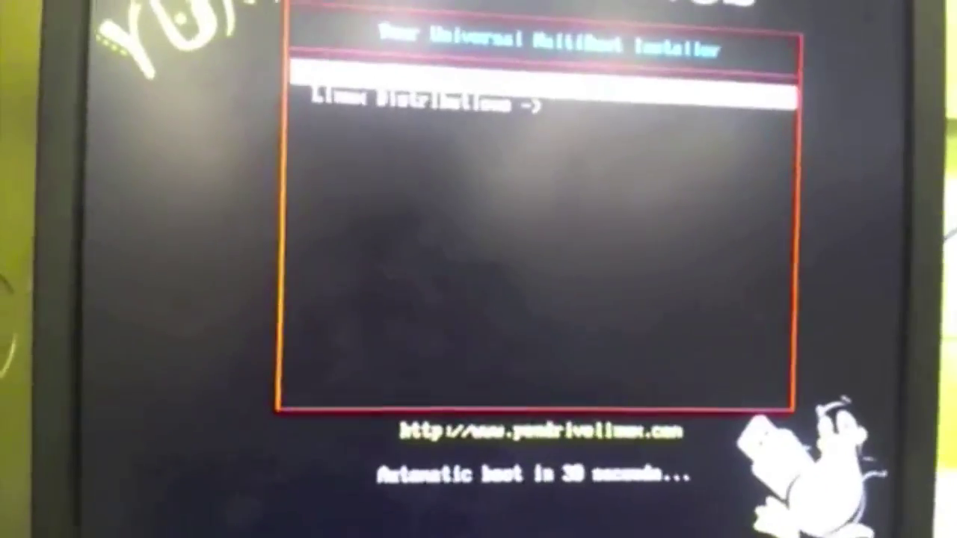
key(Down)
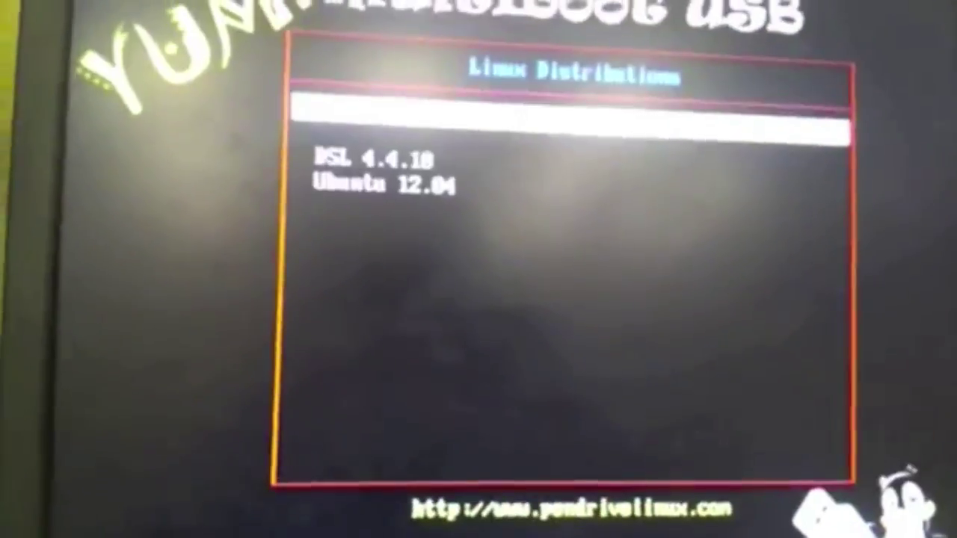
key(Down)
key(Down)
key(Return)
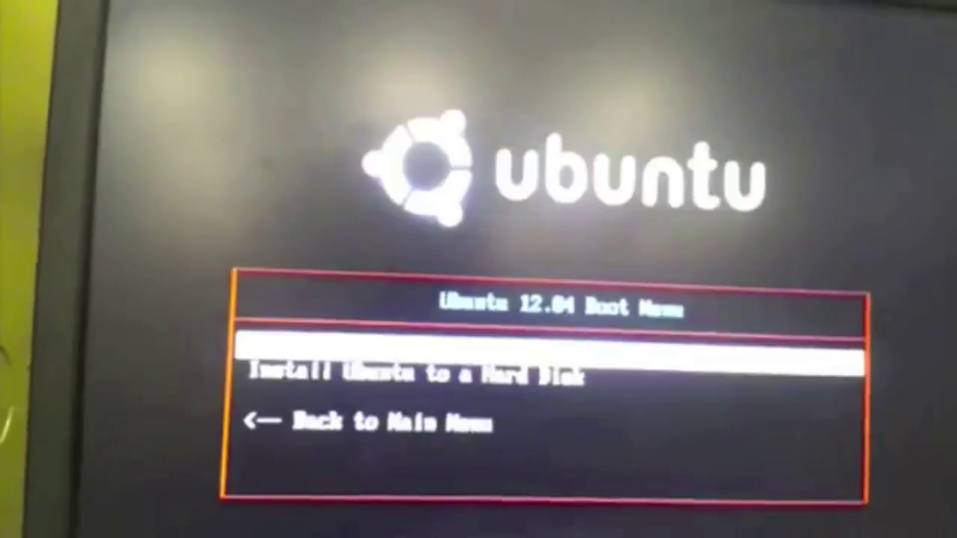